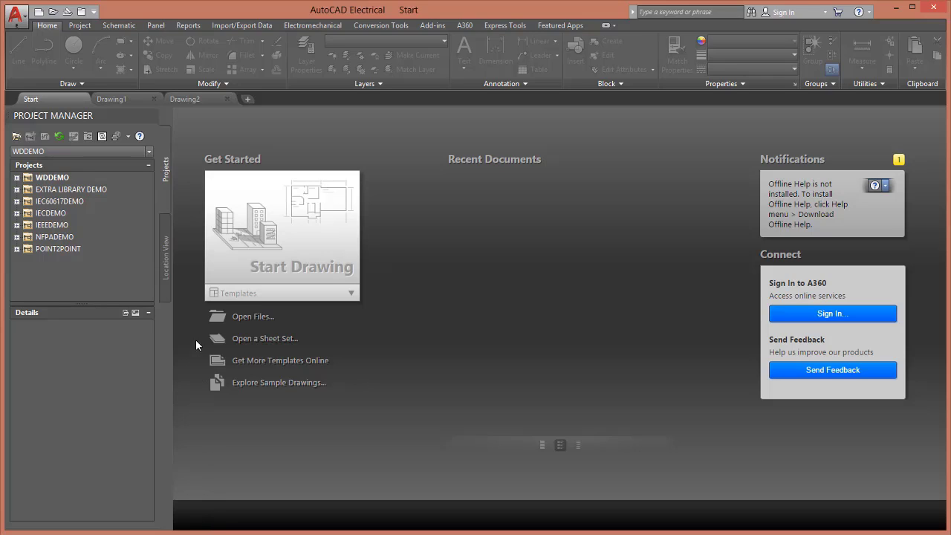
- Show the Project Manager's Location View with the wddemo project tree expanded
{"action": "left_click", "coordinate": [167, 254]}
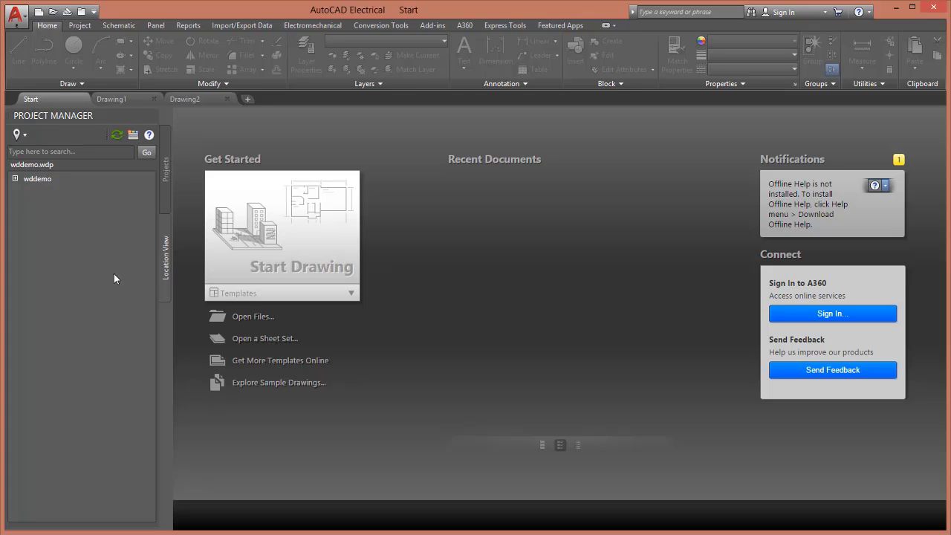
{"action": "left_click", "coordinate": [15, 178]}
- Expand the (??) installation to list FLOOR, JBOX1, MACHINE, MCAB5 and OPSTA3
{"action": "left_click", "coordinate": [27, 188]}
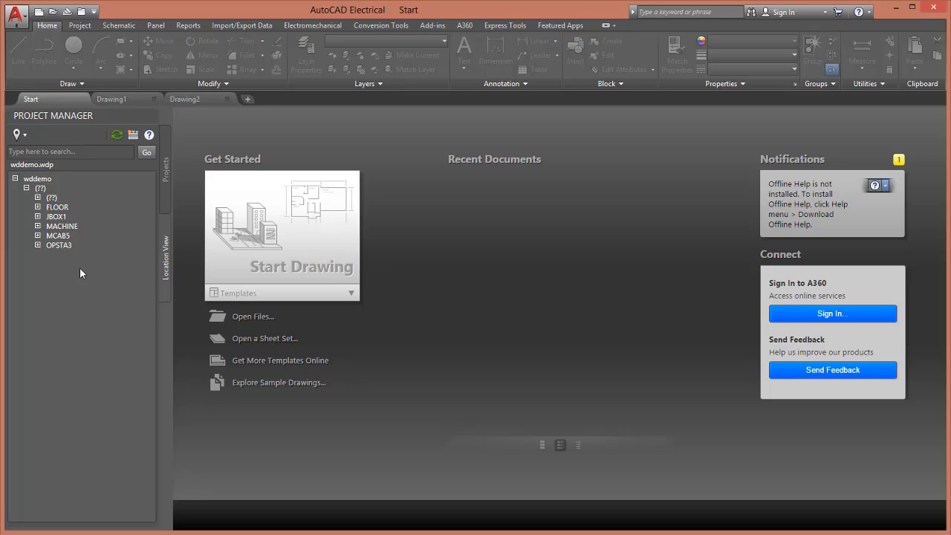
- Expand FLOOR to list its DS, MOT and PJ devices, DS207 through PJ215
{"action": "left_click", "coordinate": [38, 207]}
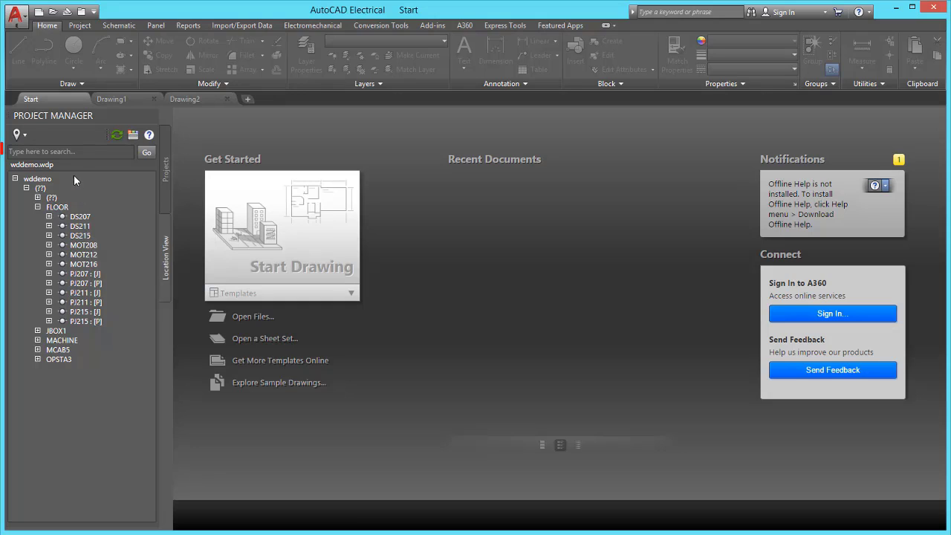
- Filter the Location View tree by 'DS' to show only DS devices
{"action": "left_click", "coordinate": [74, 152]}
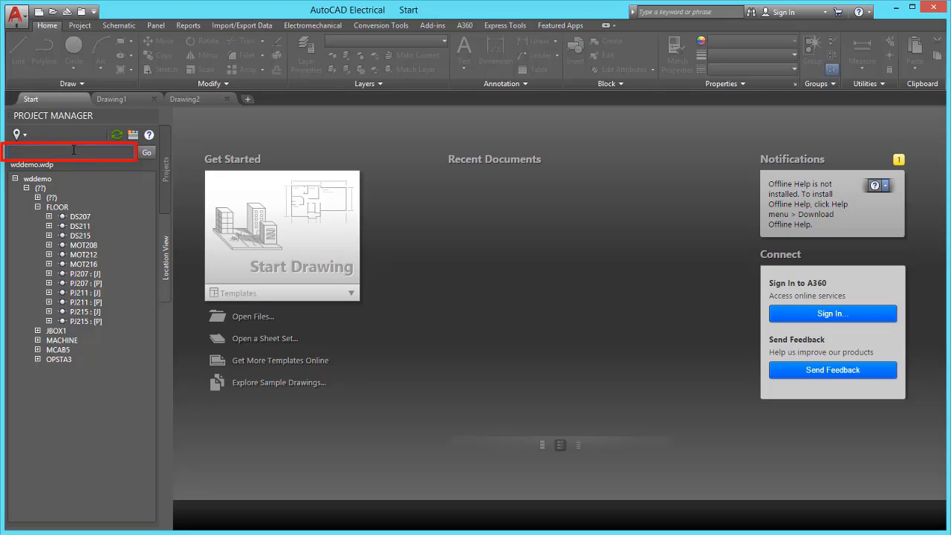
{"action": "type", "text": "DS"}
{"action": "left_click", "coordinate": [149, 154]}
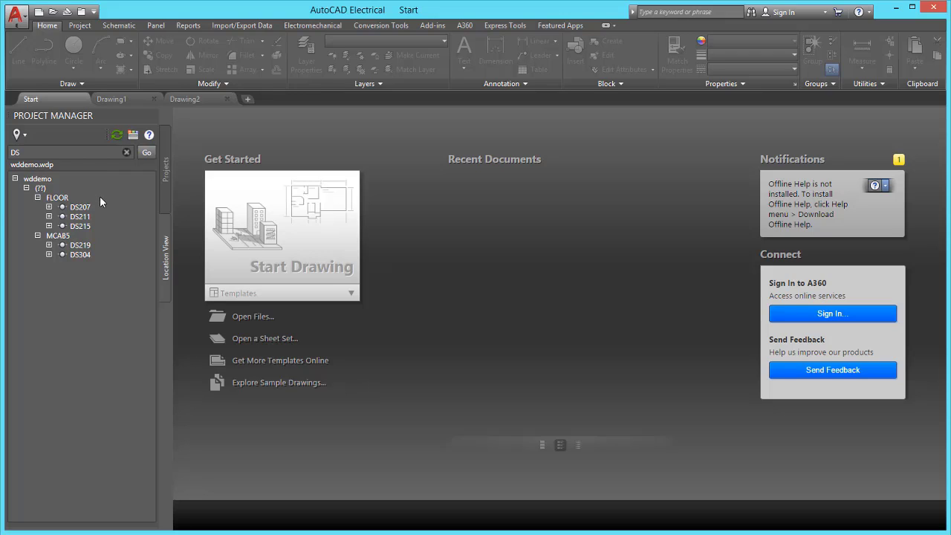
- Expand DS207 to pins 1–6 and DS219 to pins 1–4
{"action": "left_click", "coordinate": [49, 207]}
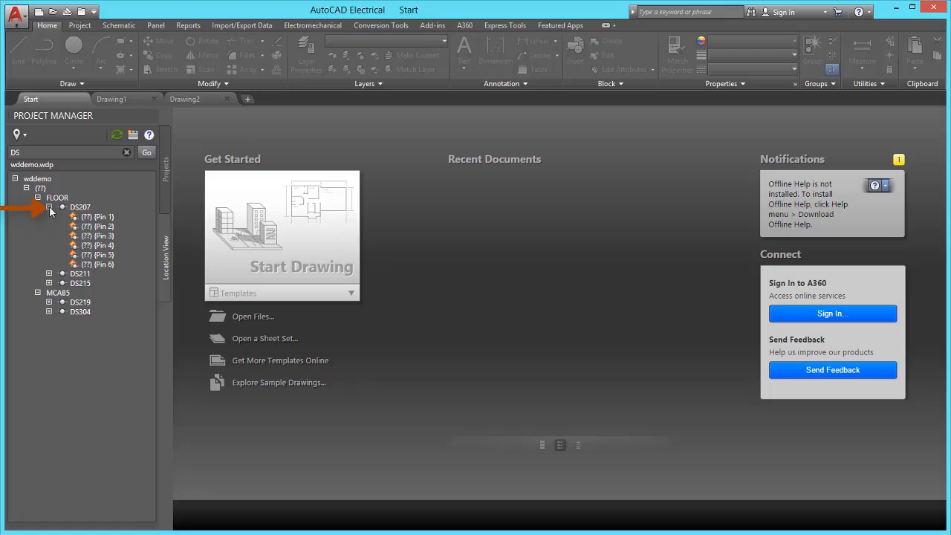
{"action": "left_click", "coordinate": [49, 302]}
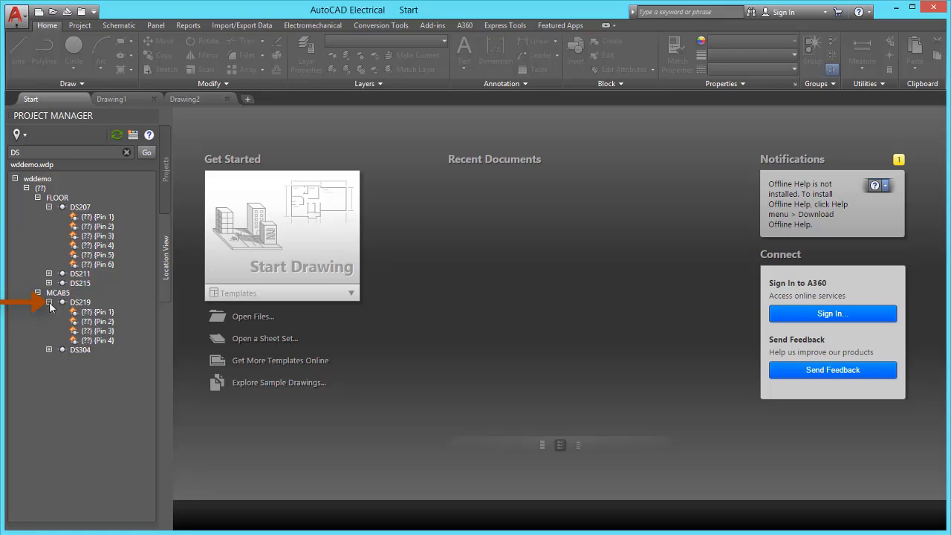